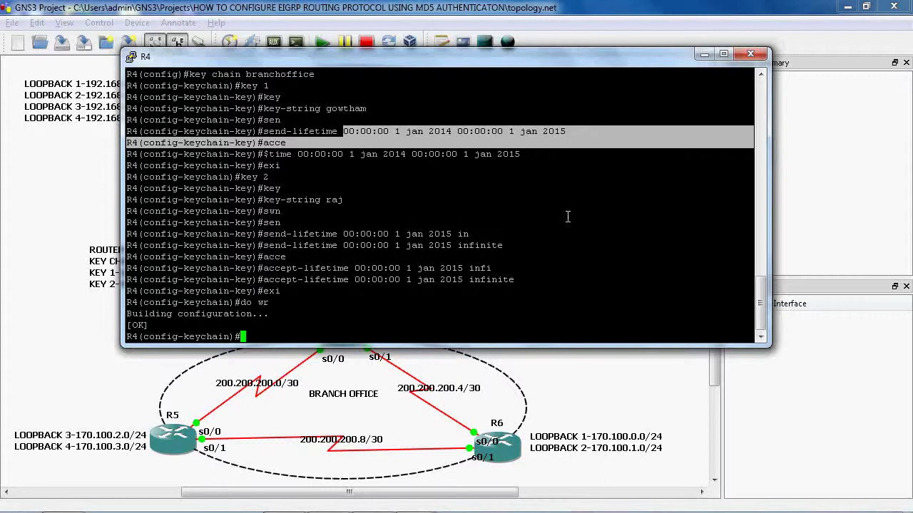
pyautogui.click(544, 204)
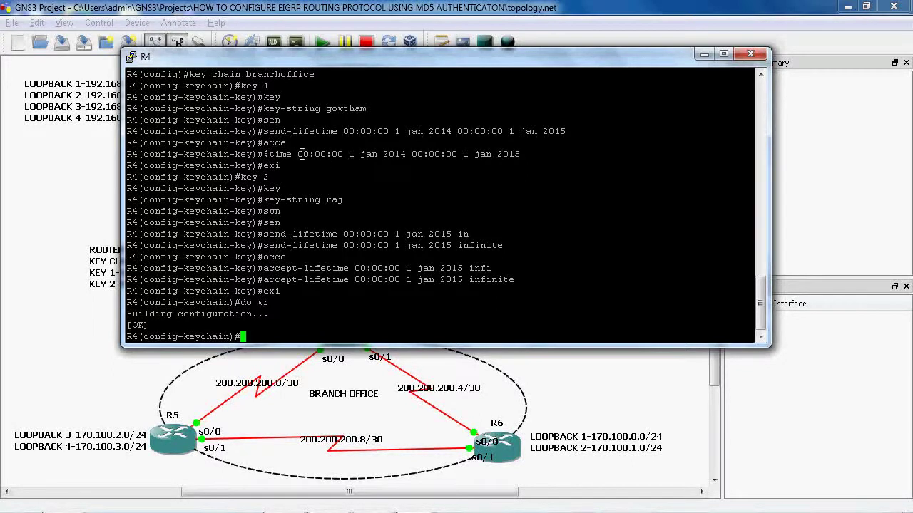
pyautogui.moveTo(298, 154); pyautogui.dragTo(393, 154)
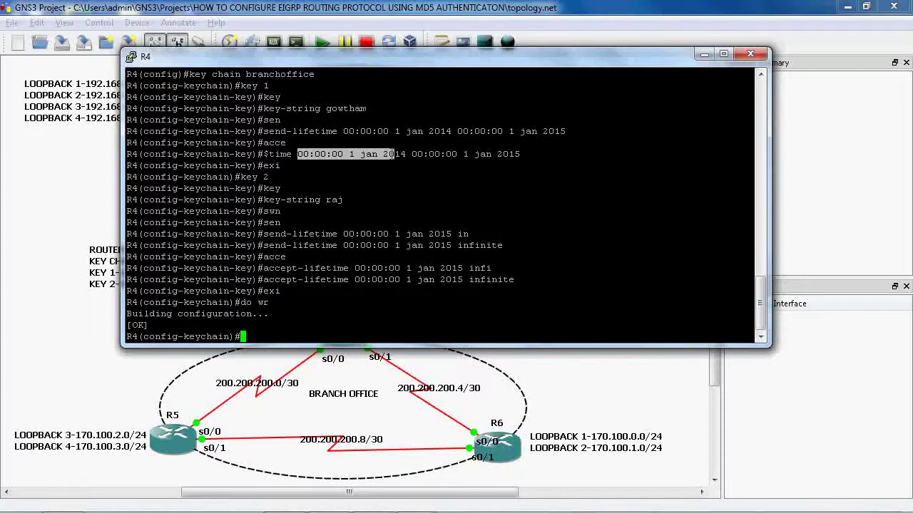
pyautogui.click(410, 201)
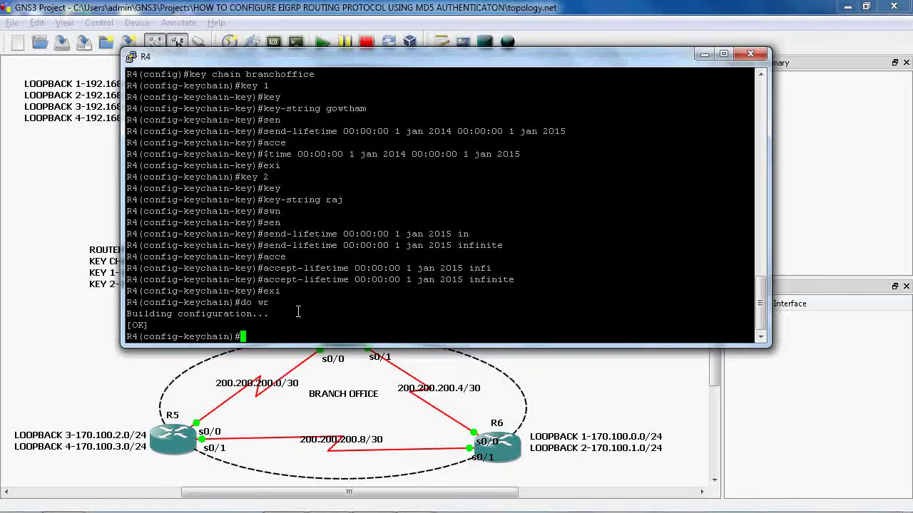
# - Exit R4's key chain configuration and enter configuration mode for interface se0/2, the link to R3
pyautogui.write('exi')
pyautogui.press('Return')
pyautogui.click(114, 340)
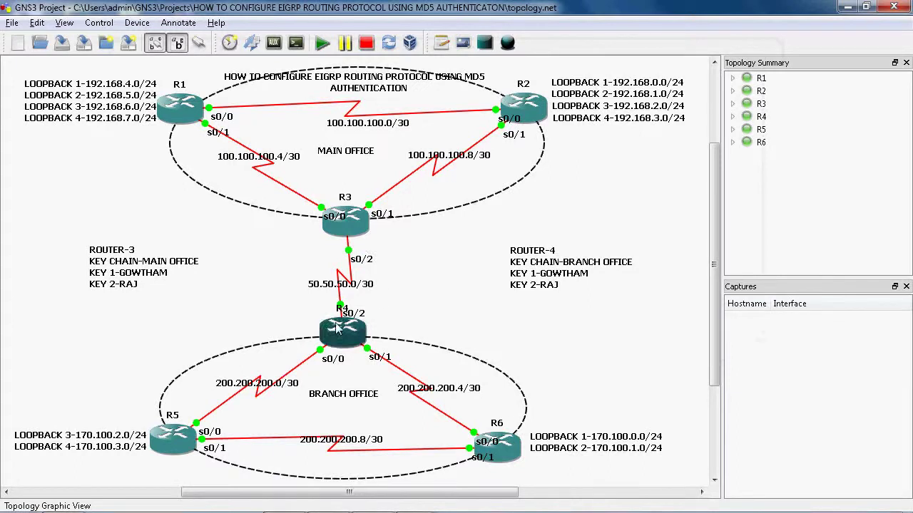
pyautogui.moveTo(377, 329)
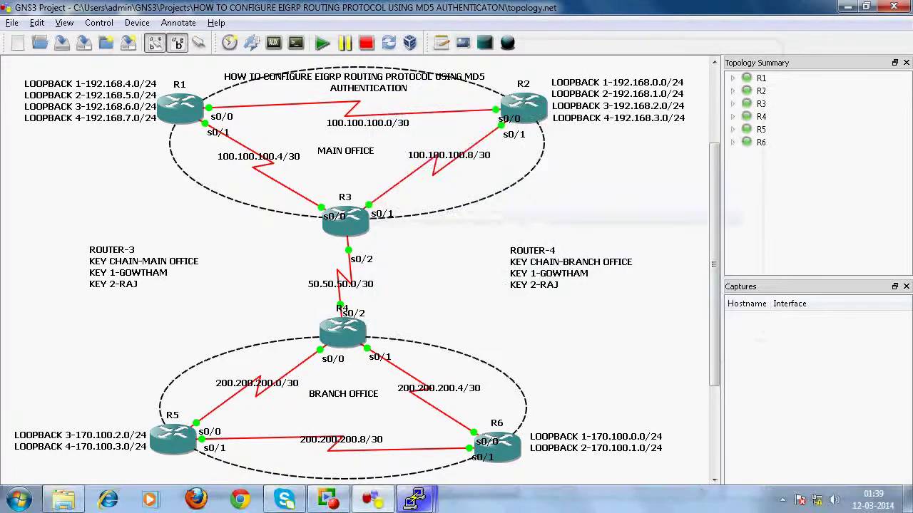
pyautogui.click(415, 499)
pyautogui.click(479, 409)
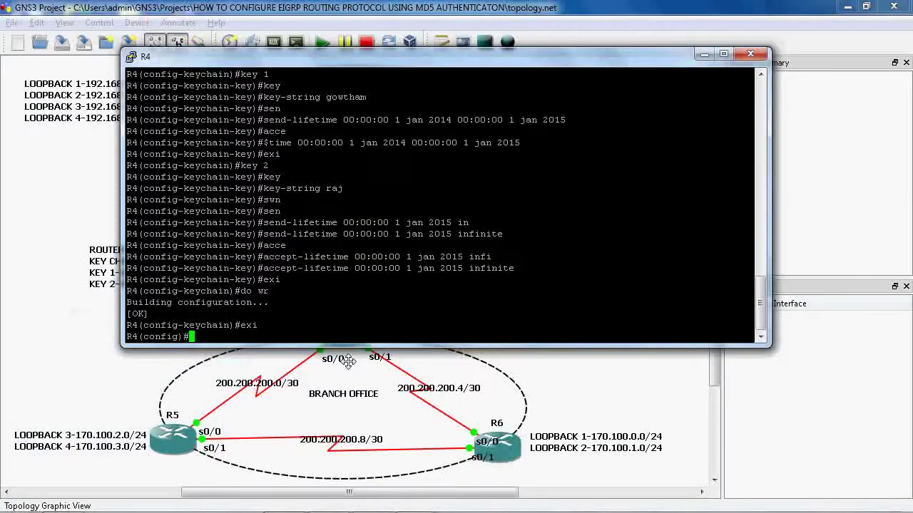
pyautogui.write('int se0/2')
pyautogui.press('Return')
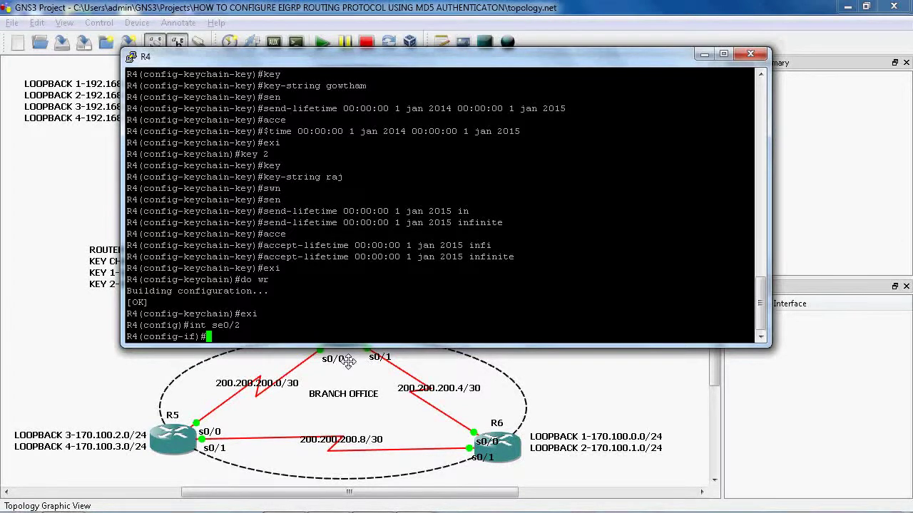
# - Set the interface's IP authentication mode to md5 for EIGRP 100
pyautogui.write('ip authenti')
pyautogui.press('Tab')
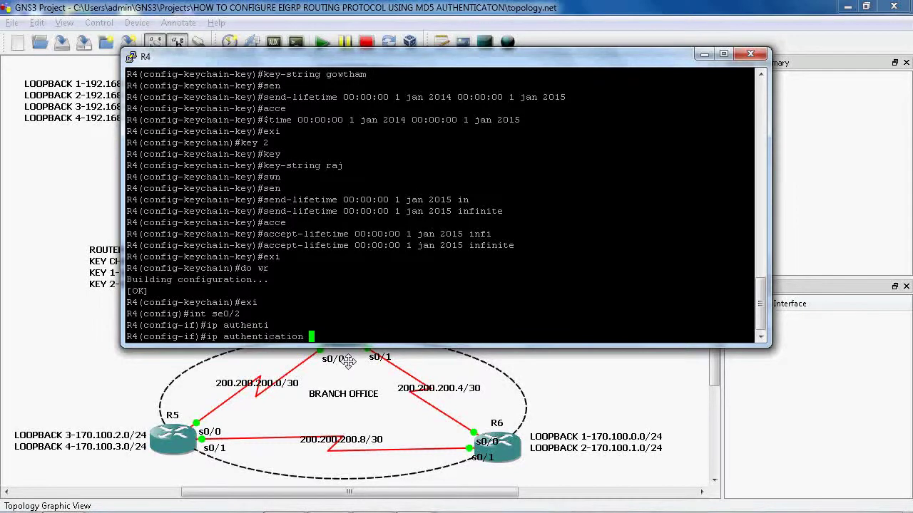
pyautogui.write('mode')
pyautogui.press('Tab')
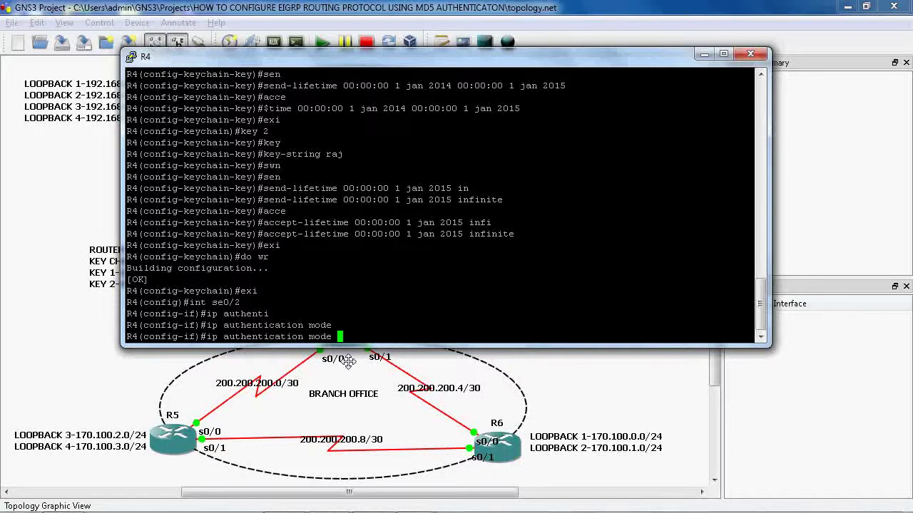
pyautogui.write('eigrp 100 md')
pyautogui.press('Tab')
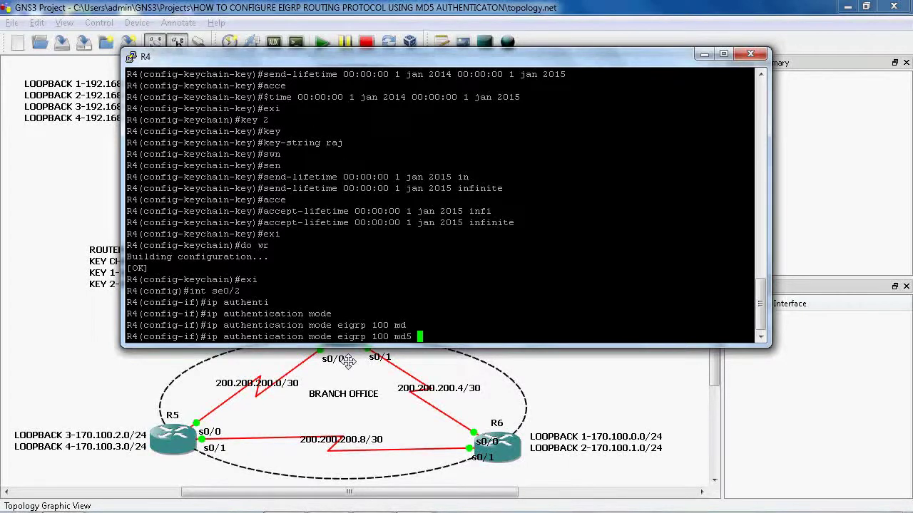
pyautogui.press('Return')
# - Apply the authentication key chain branchoffice for EIGRP 100 to the interface
pyautogui.write('ip aut')
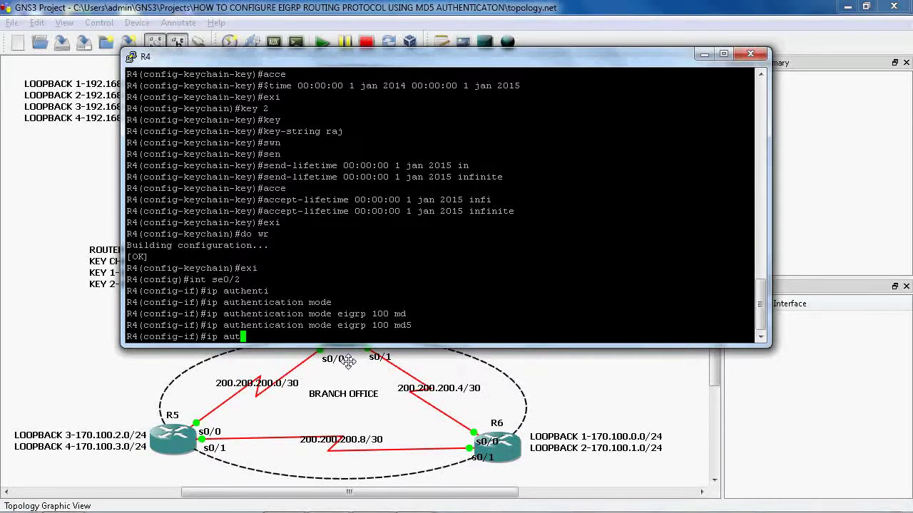
pyautogui.write('h')
pyautogui.press('Tab')
pyautogui.write('enti')
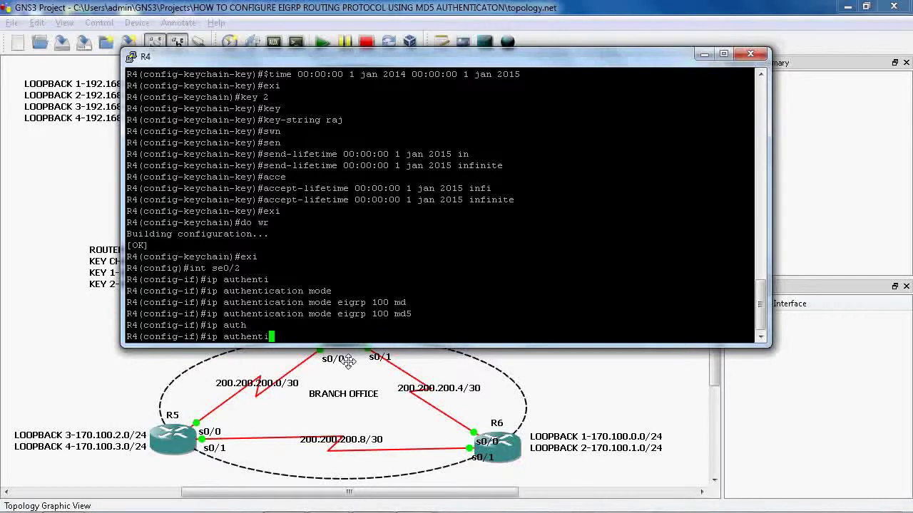
pyautogui.press('Tab')
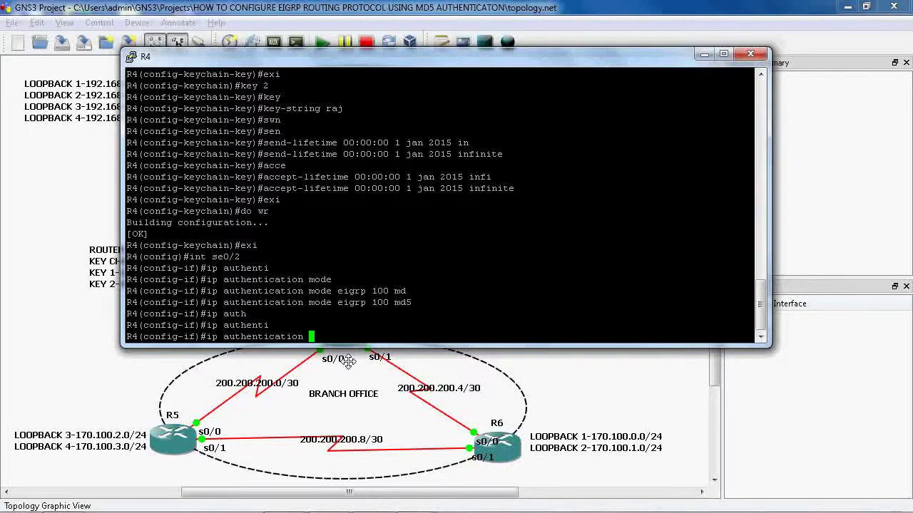
pyautogui.write('key')
pyautogui.press('Tab')
pyautogui.write('ei')
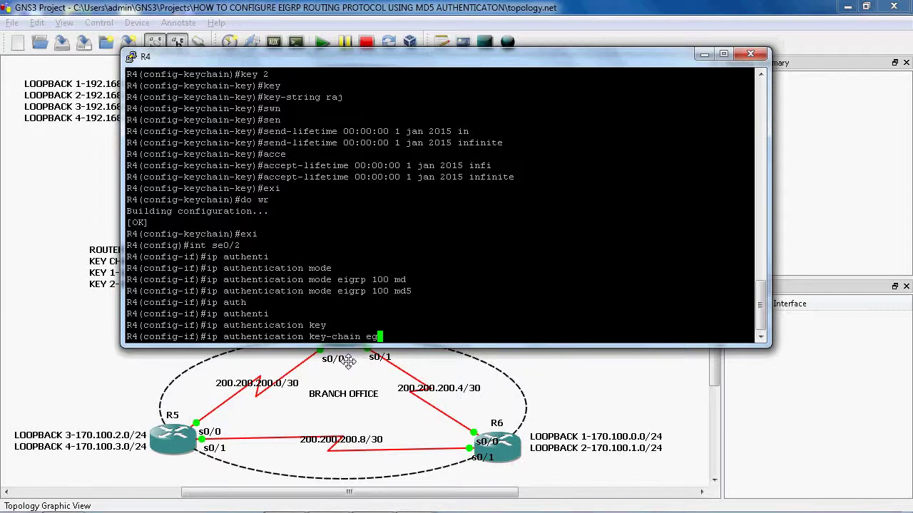
pyautogui.press('Tab')
pyautogui.write('100 branch')
pyautogui.press('BackSpace')
pyautogui.press('BackSpace')
pyautogui.press('BackSpace')
pyautogui.press('BackSpace')
pyautogui.write('anchoffice')
pyautogui.press('Return')
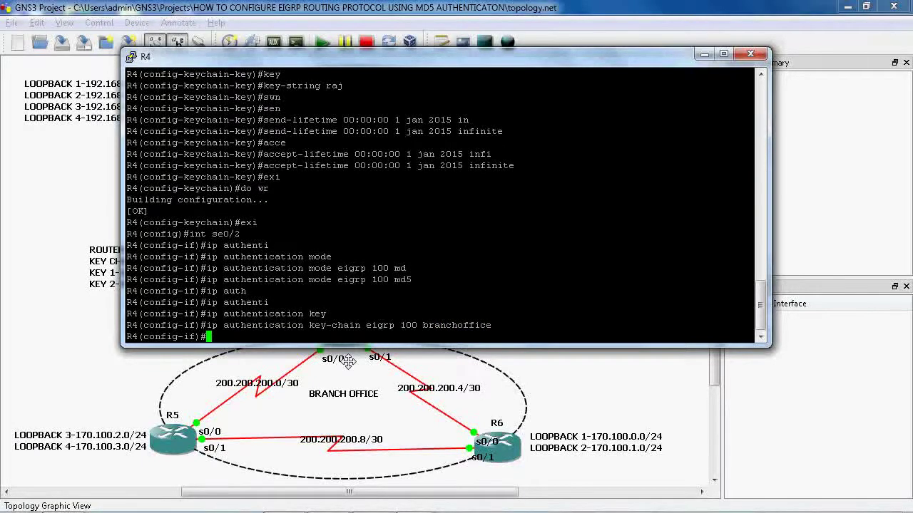
# - Exit interface configuration on R4 and save the running configuration with do wr
pyautogui.write('exi')
pyautogui.press('Return')
pyautogui.write('do ')
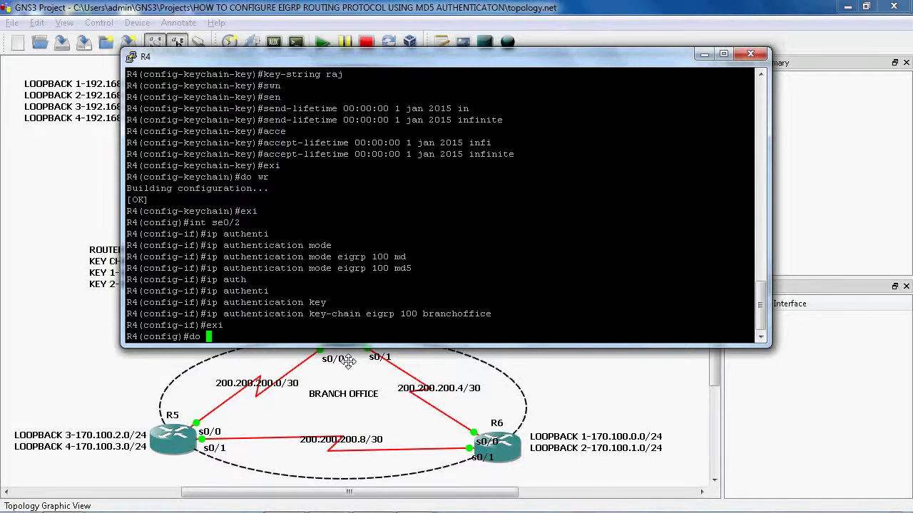
pyautogui.write('wr')
pyautogui.press('Return')
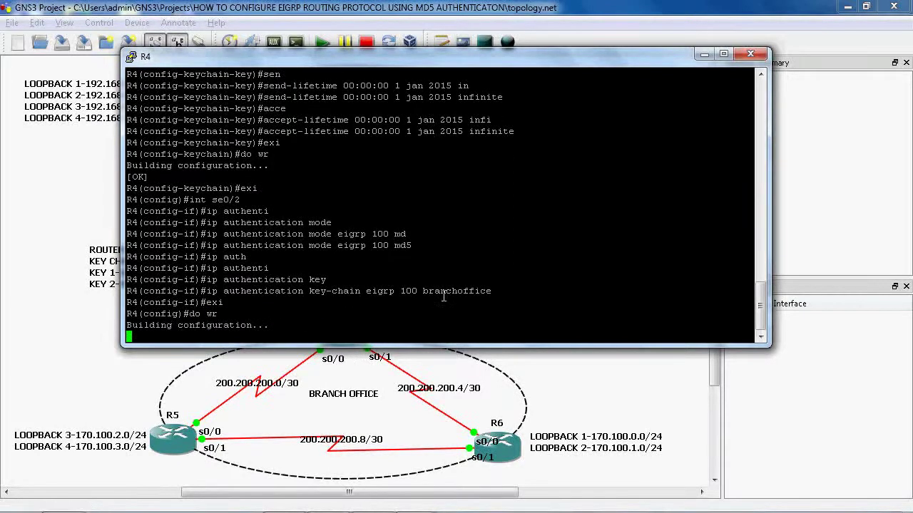
# - Display R4's IP routing table from global configuration mode
pyautogui.scroll(10, 552, 328)
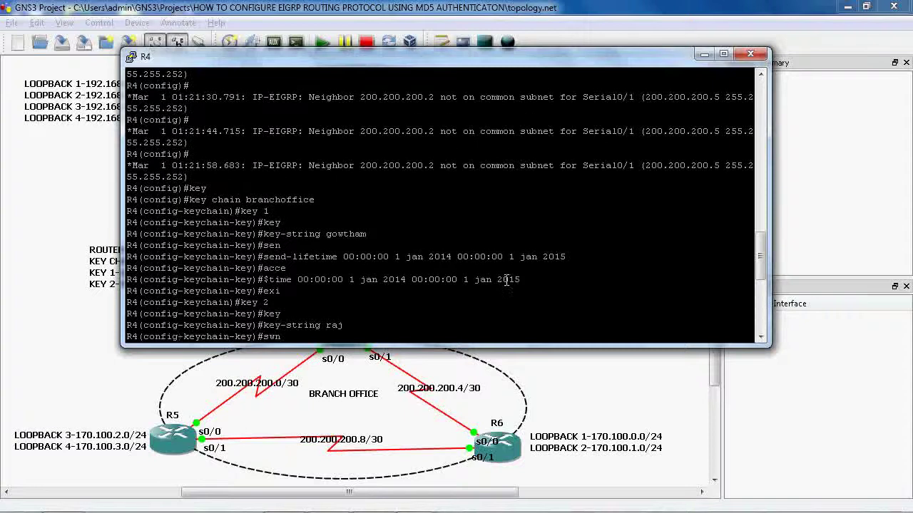
pyautogui.scroll(-10, 362, 222)
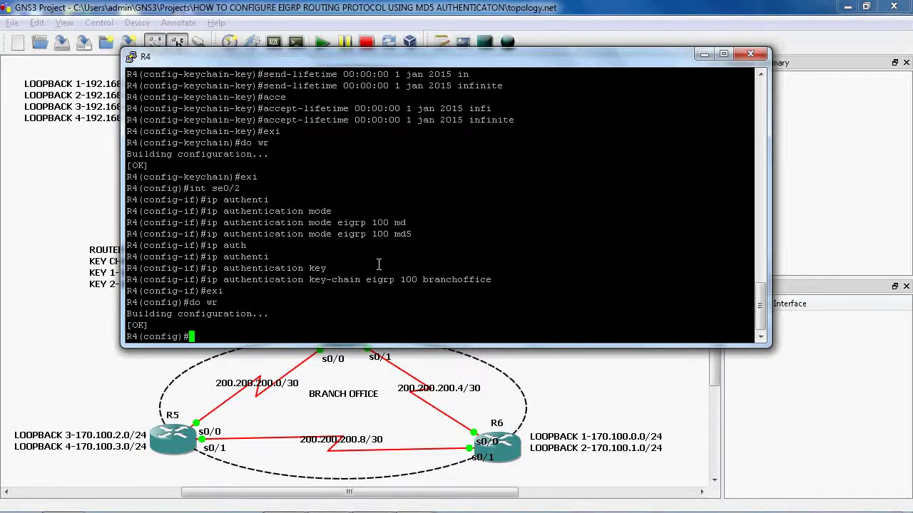
pyautogui.write('do show ip route')
pyautogui.press('Return')
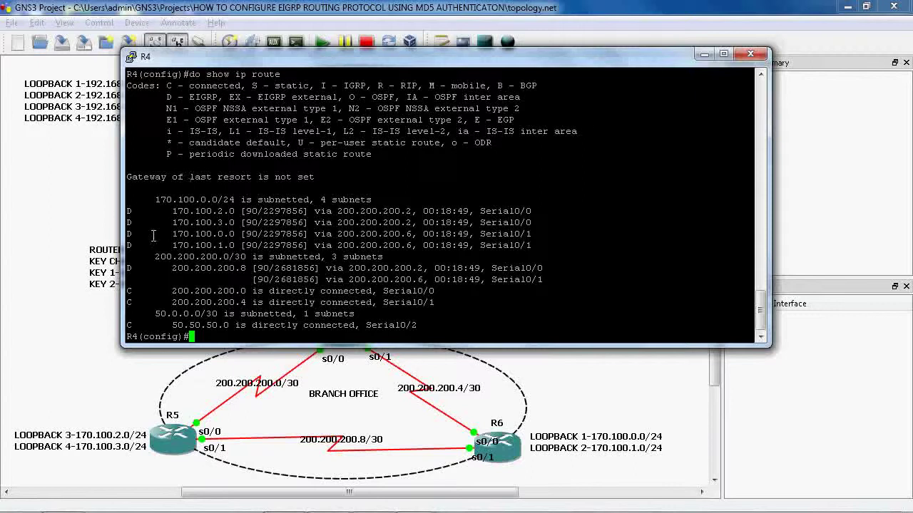
# - Switch to the R3 console and display the router's current clock
pyautogui.click(704, 55)
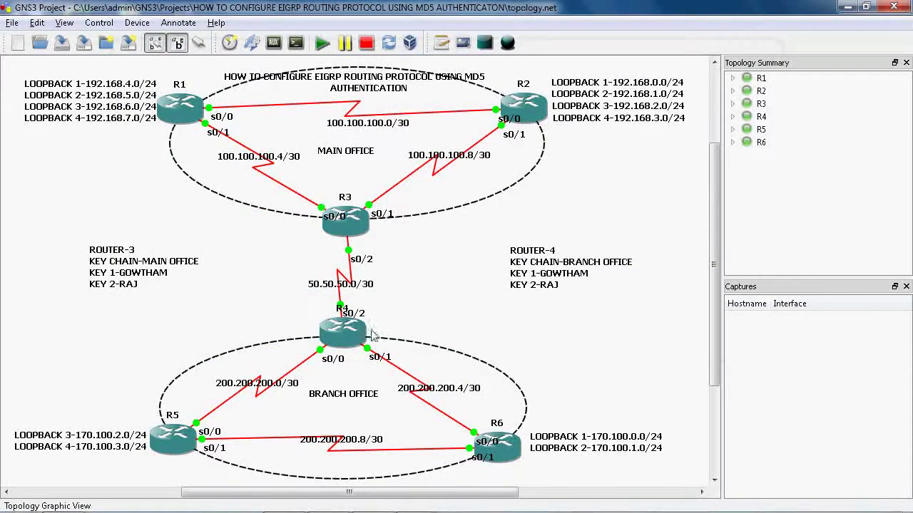
pyautogui.click(415, 500)
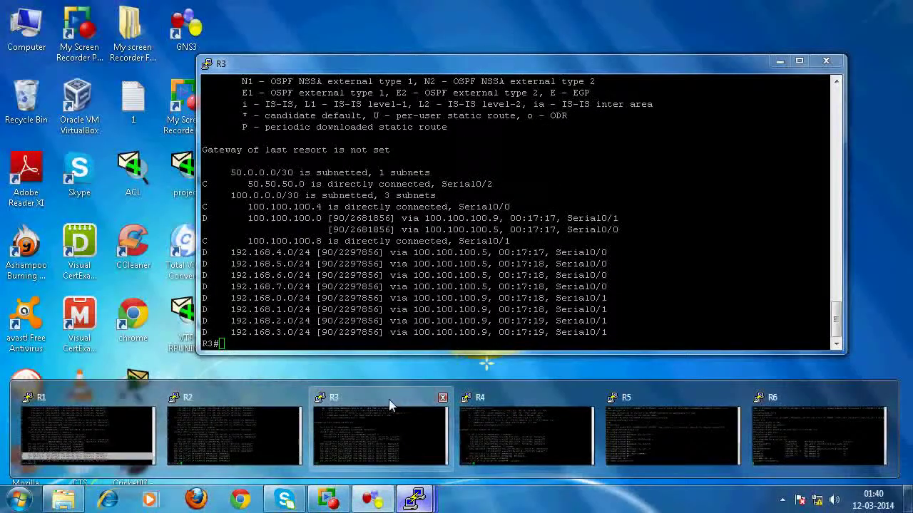
pyautogui.click(388, 400)
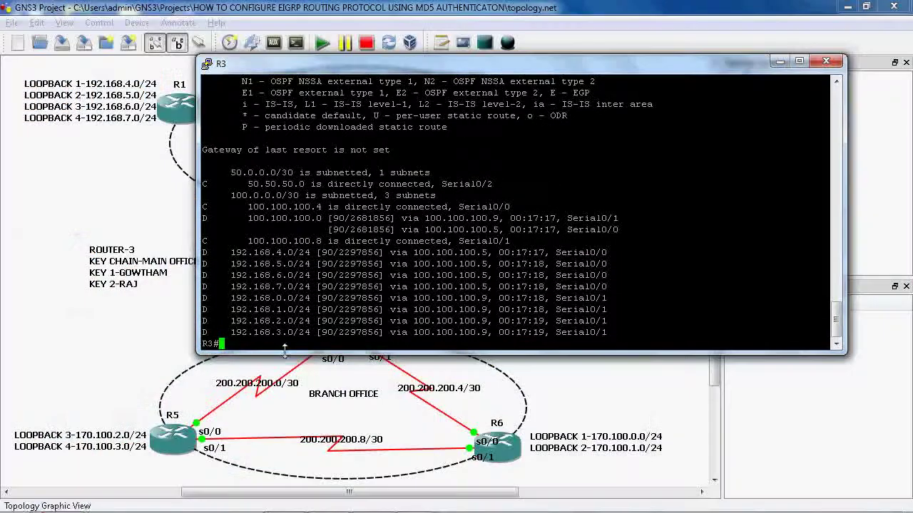
pyautogui.write('show clo')
pyautogui.press('Tab')
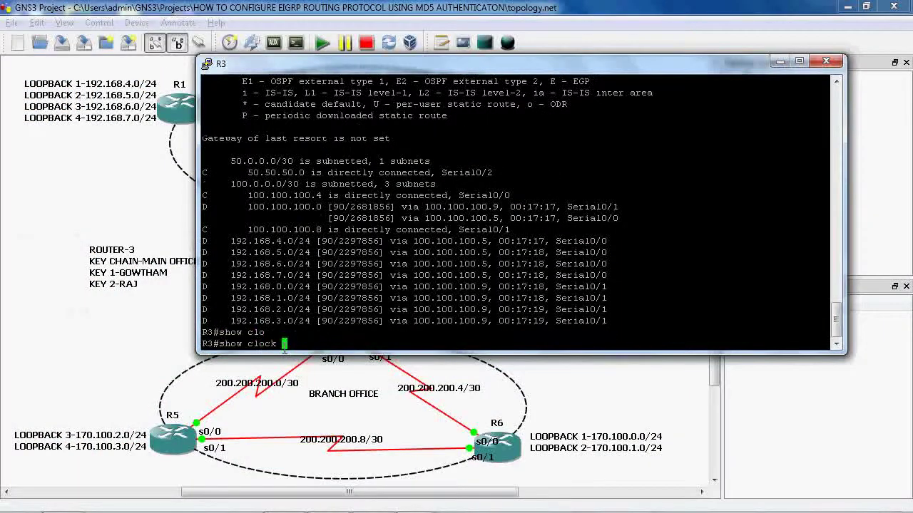
pyautogui.press('Return')
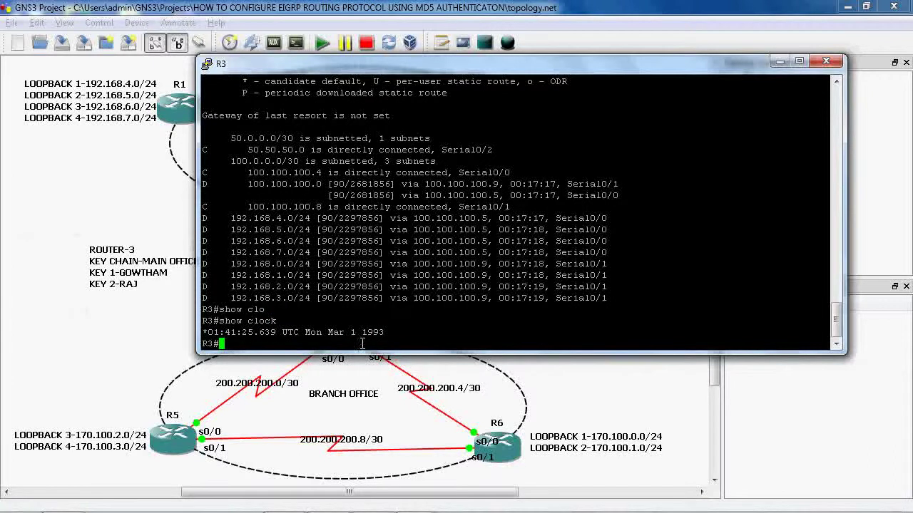
pyautogui.moveTo(391, 332); pyautogui.dragTo(208, 335)
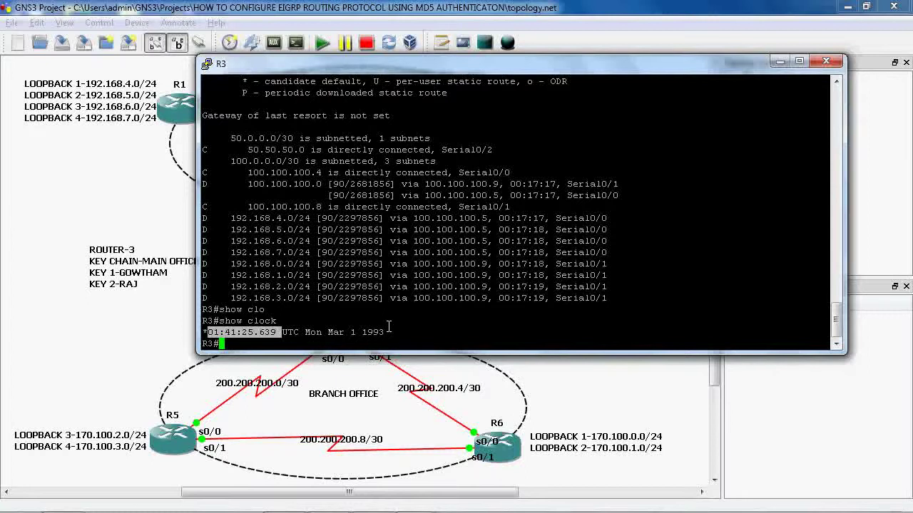
# - Set R3's clock to 12:00:00 15 may 2014
pyautogui.write('clo')
pyautogui.press('Tab')
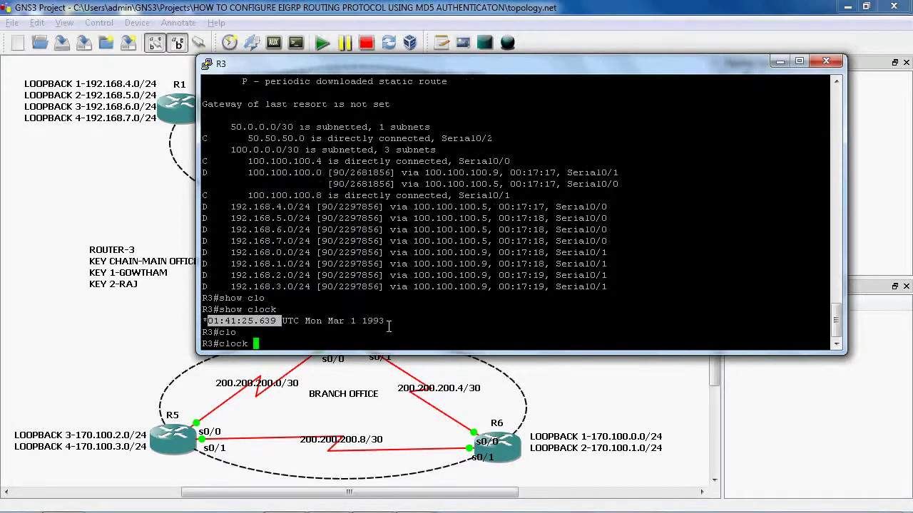
pyautogui.write('str')
pyautogui.press('Tab')
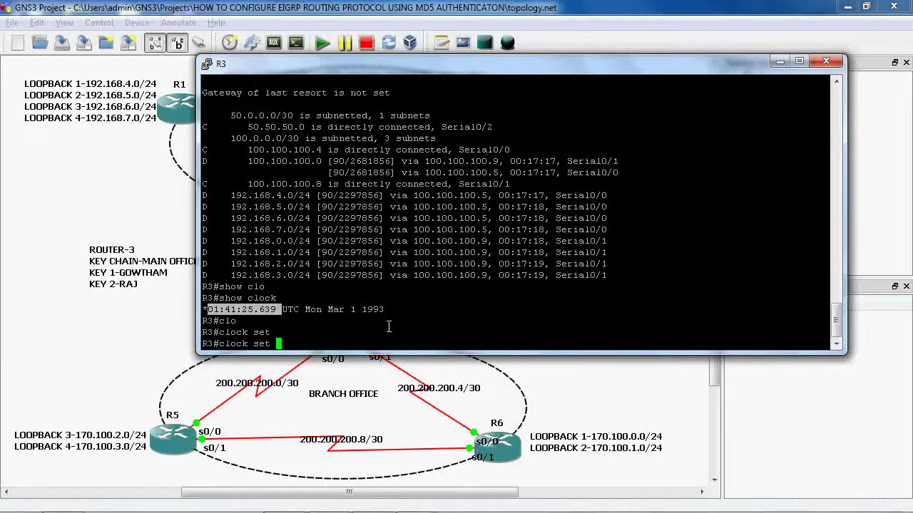
pyautogui.write('12:00:00 15 may 2014')
pyautogui.press('Return')
# - Save R3's configuration from privileged EXEC mode
pyautogui.write('do wr')
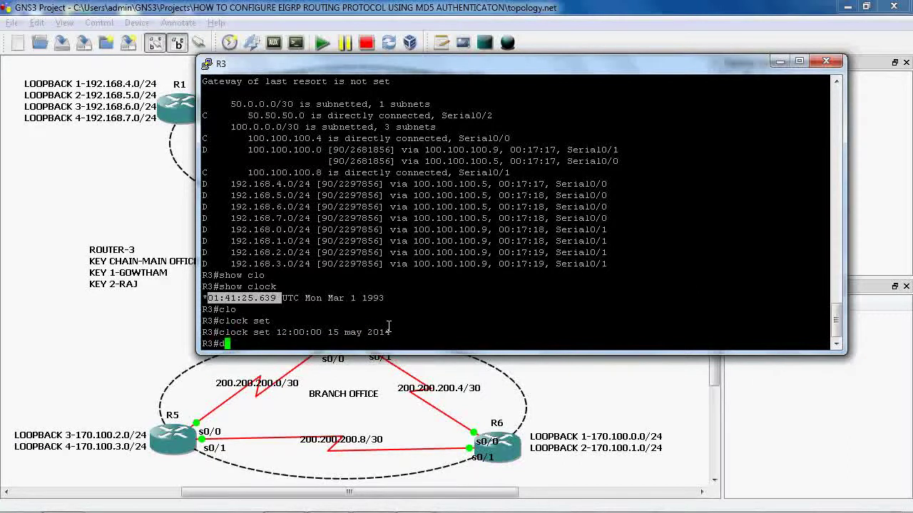
pyautogui.press('Return')
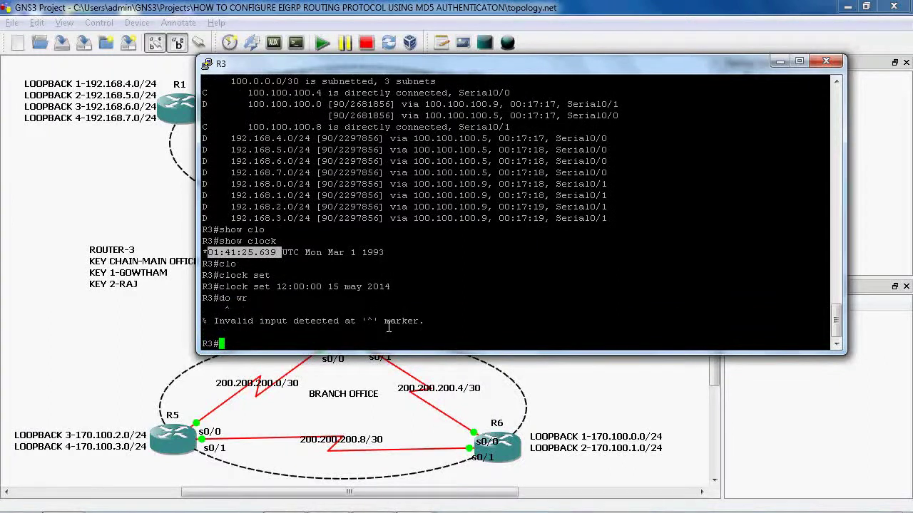
pyautogui.write('wr')
pyautogui.press('Return')
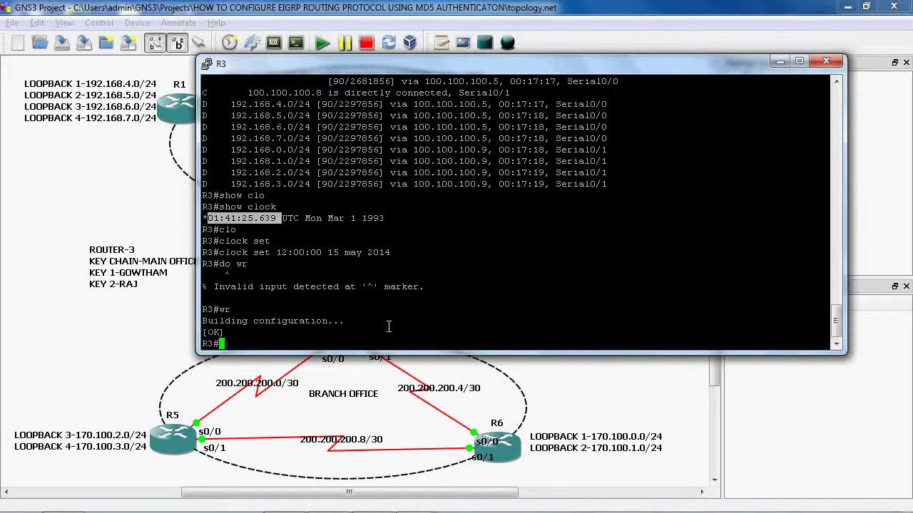
# - Display R3's clock again to check the newly set date and time
pyautogui.write('show clo')
pyautogui.press('Tab')
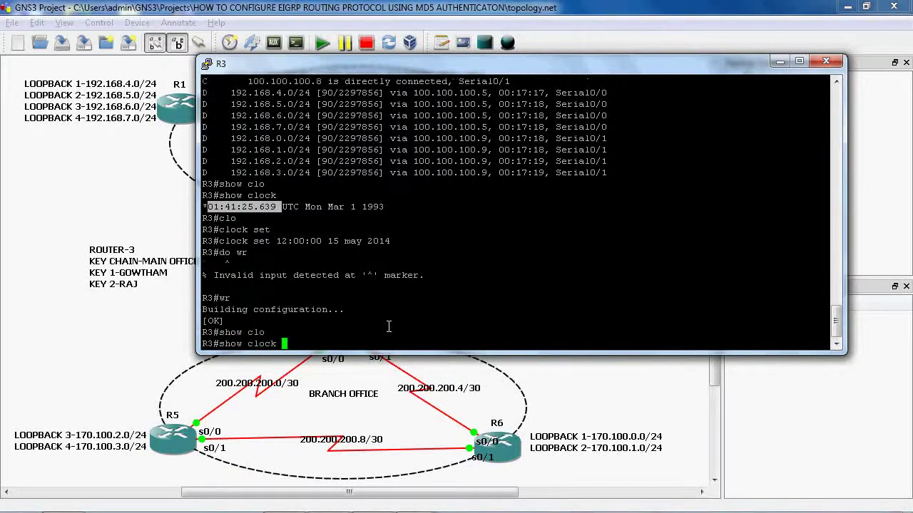
pyautogui.press('Return')
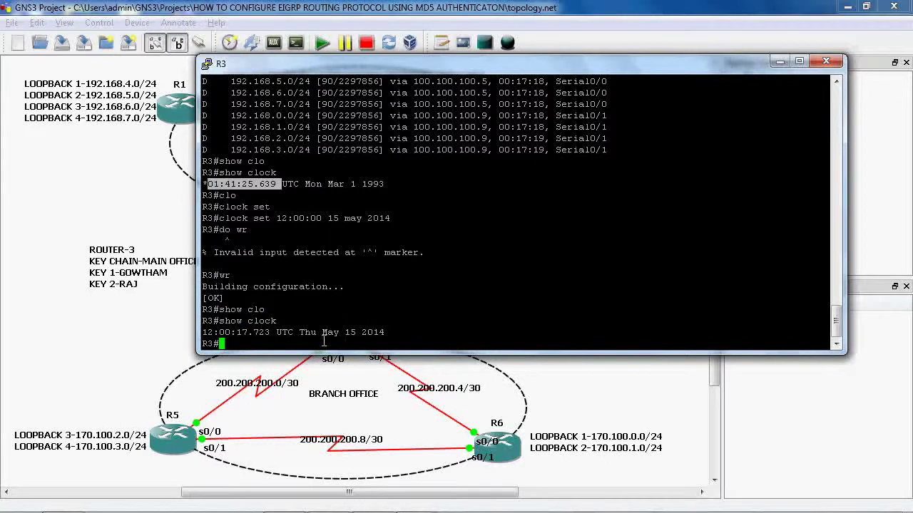
pyautogui.doubleClick(302, 333)
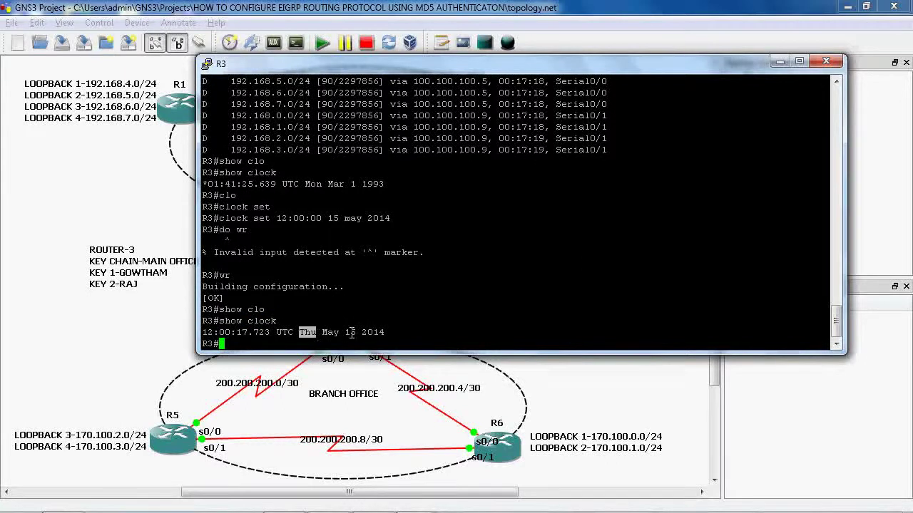
# - Display R3's IP routing table to check the learned EIGRP routes
pyautogui.click(323, 324)
pyautogui.write('show ip route')
pyautogui.press('Return')
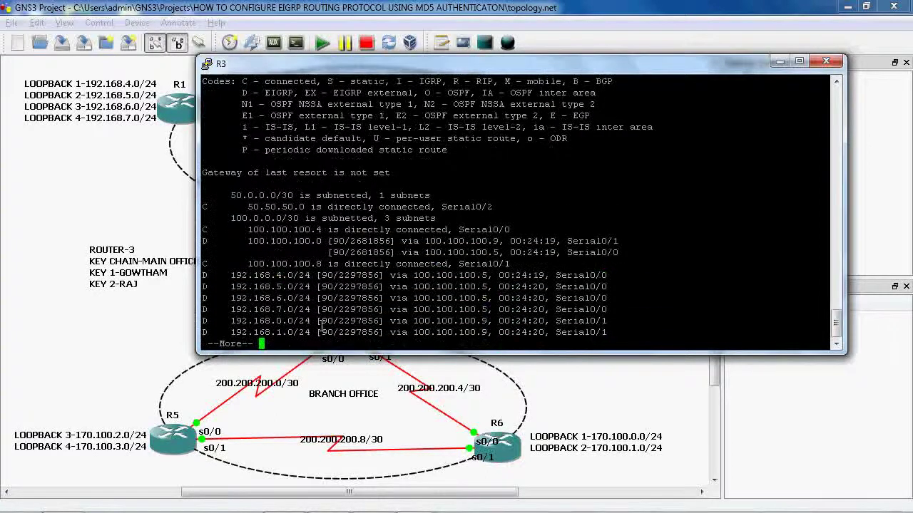
# - Show the remaining entries of R3's IP routing table and minimize its console window
pyautogui.press('space')
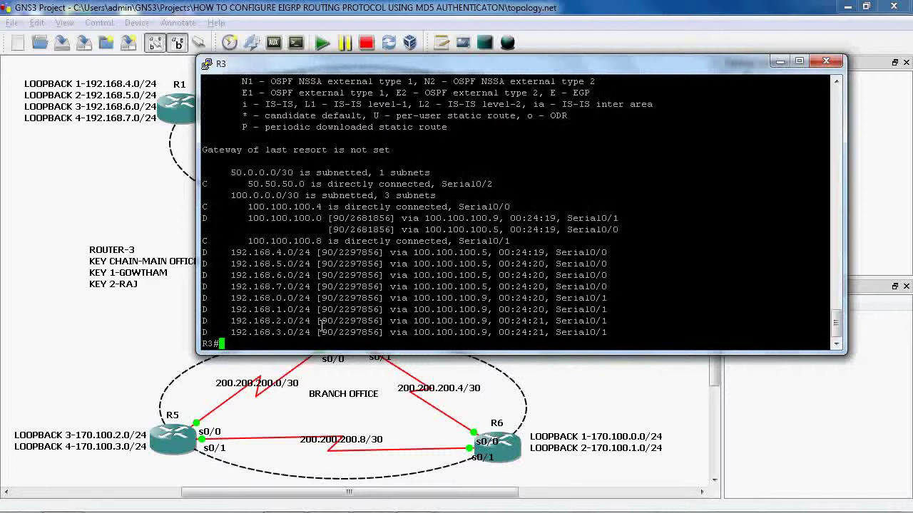
pyautogui.click(779, 63)
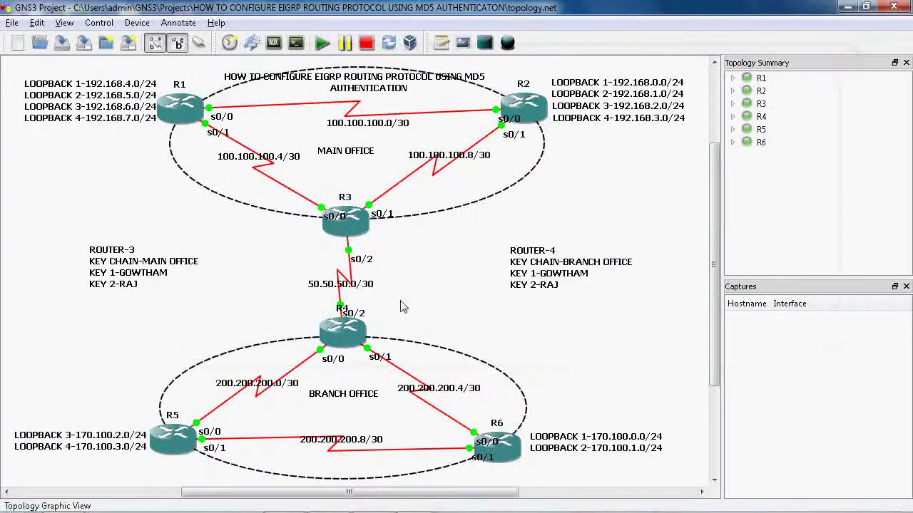
# - Switch to R4's console, leave global configuration mode and display the router's clock
pyautogui.moveTo(438, 485)
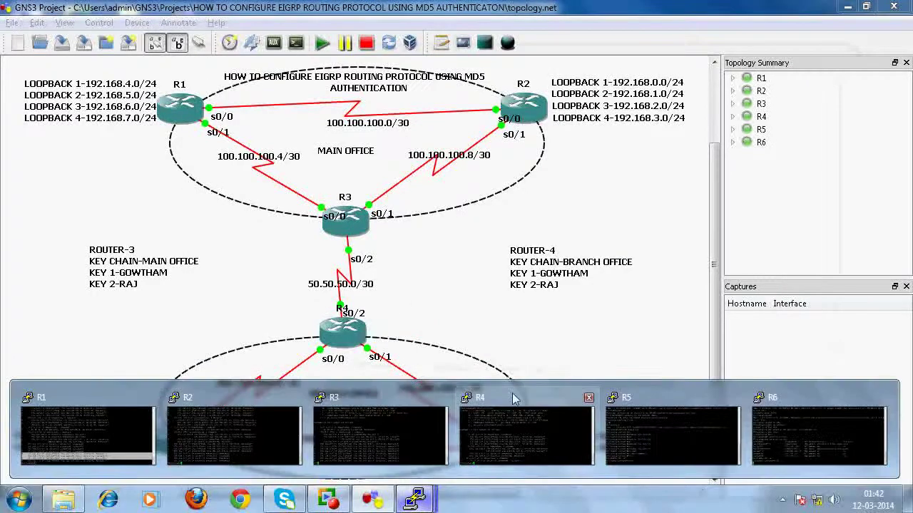
pyautogui.click(526, 435)
pyautogui.write('exi')
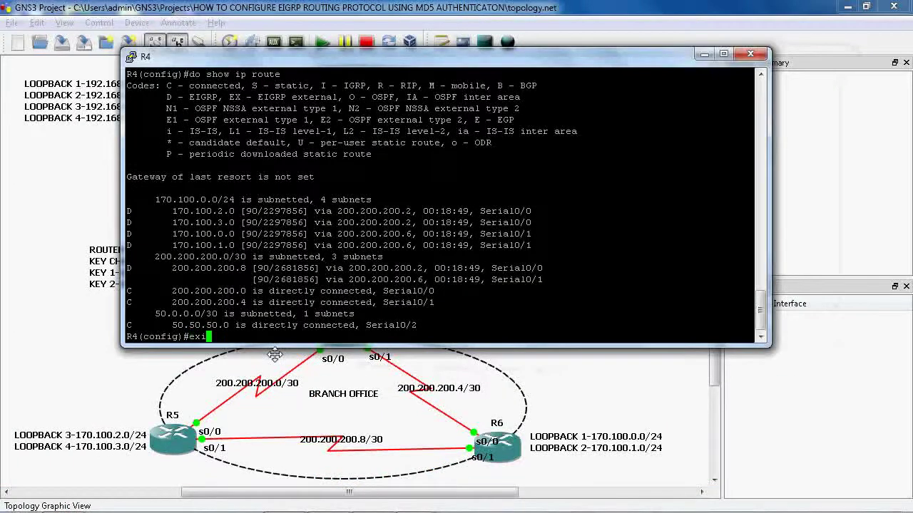
pyautogui.press('Return')
pyautogui.write('show clo')
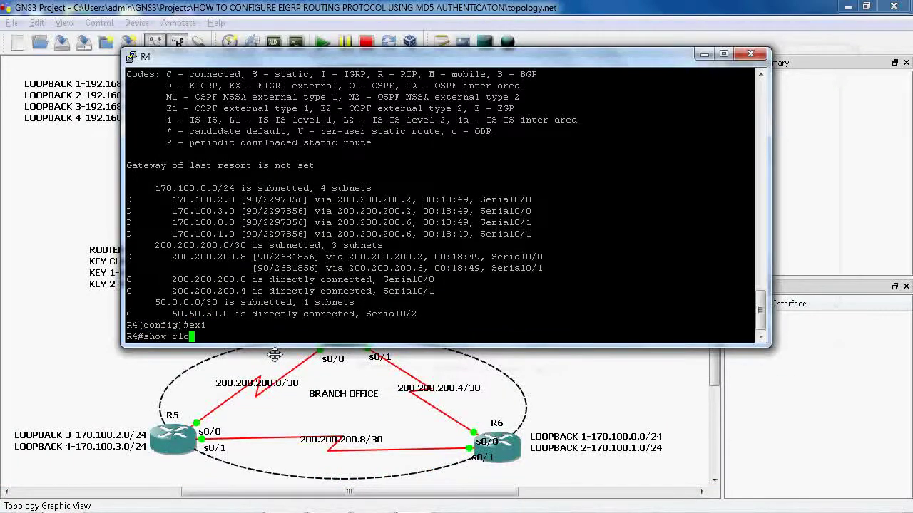
pyautogui.press('Tab')
pyautogui.press('Return')
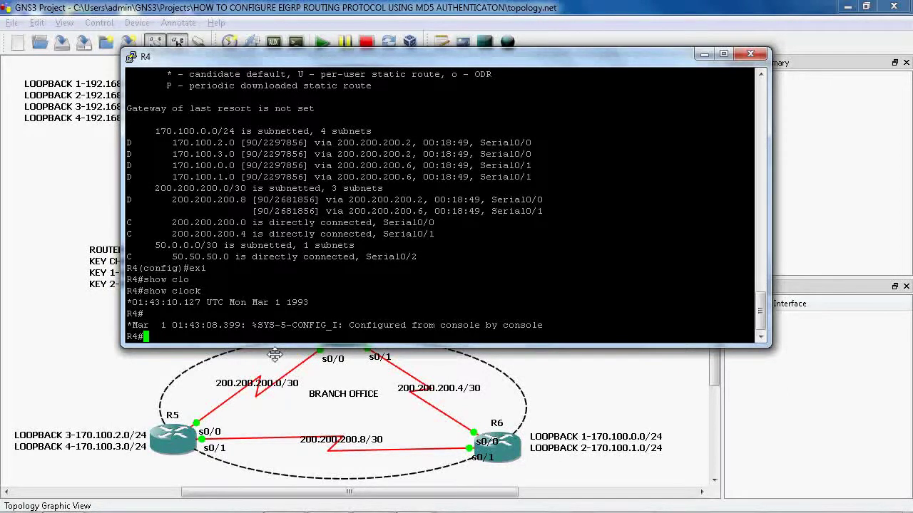
# - Set R4's clock to 5:00:00 25 may 2014 and save the router's configuration
pyautogui.write('clo')
pyautogui.press('Tab')
pyautogui.write('set')
pyautogui.press('Tab')
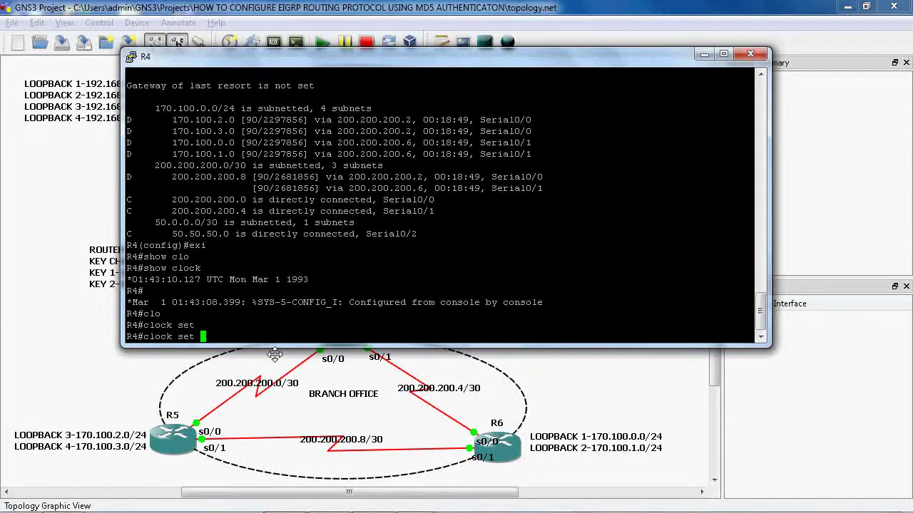
pyautogui.write('5:00:00 25 may 2014')
pyautogui.press('Return')
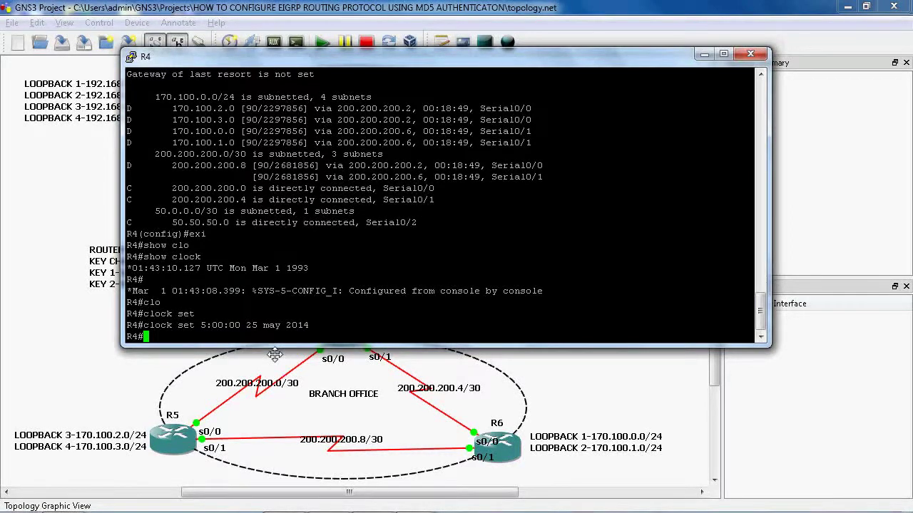
pyautogui.write('wr')
pyautogui.press('Return')
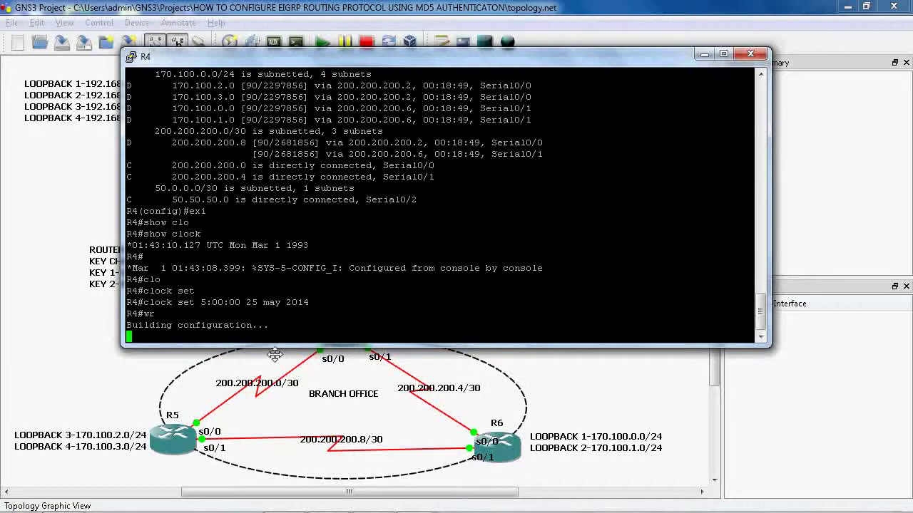
# - Display R4's clock again to check the newly set date and time
pyautogui.write('show cl')
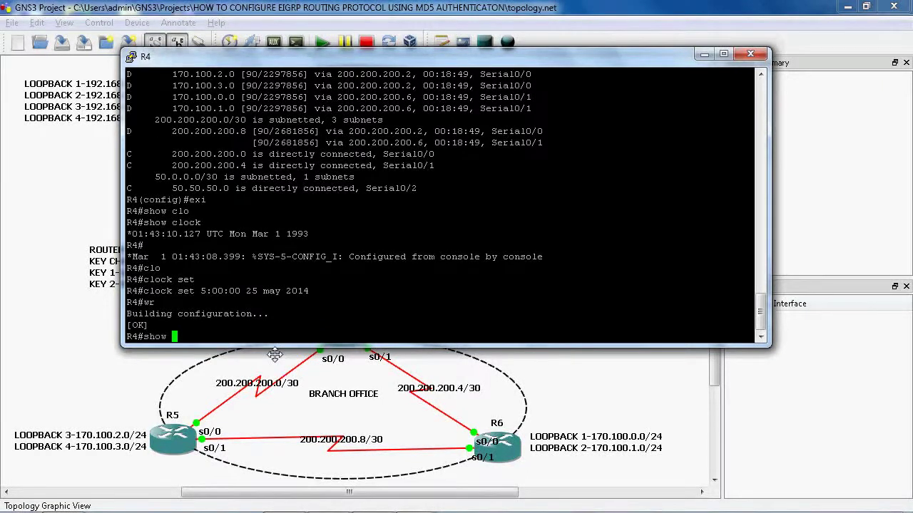
pyautogui.press('Tab')
pyautogui.write('o')
pyautogui.press('Return')
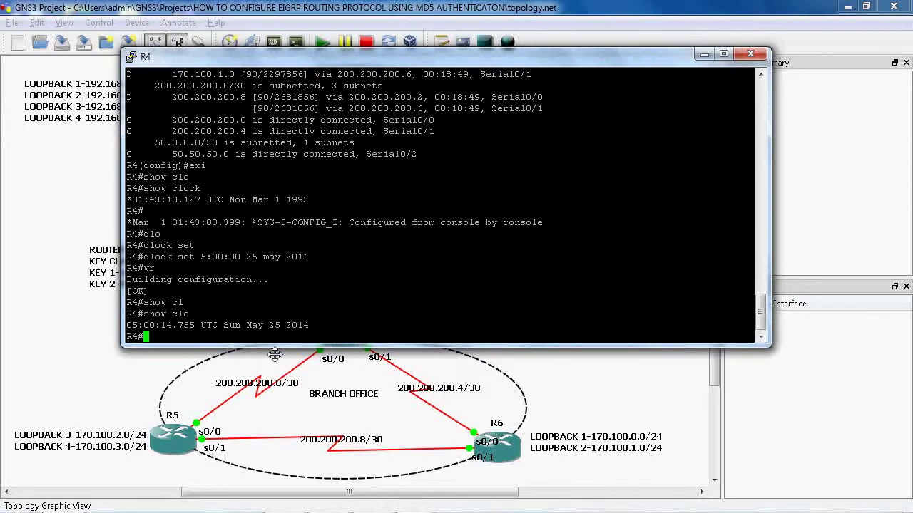
# - Display R4's complete IP routing table to check the learned EIGRP routes
pyautogui.write('show ip route')
pyautogui.press('Return')
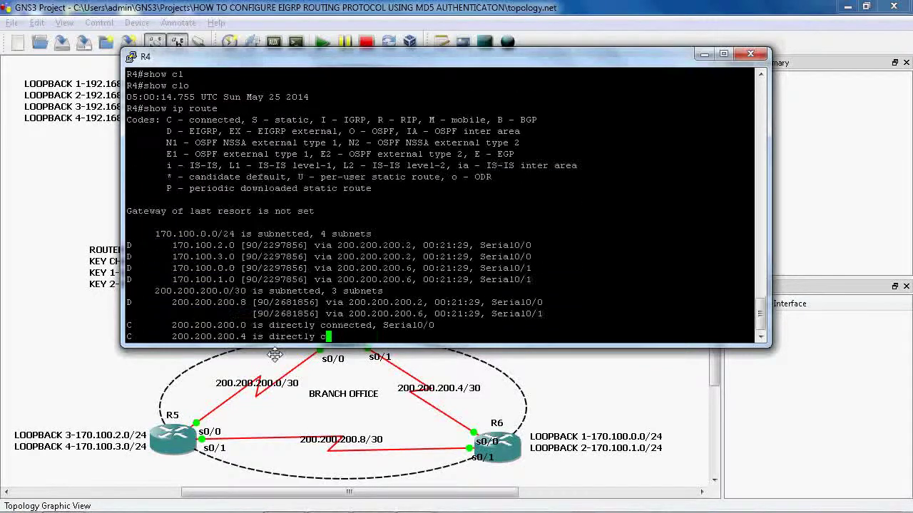
pyautogui.press('space')
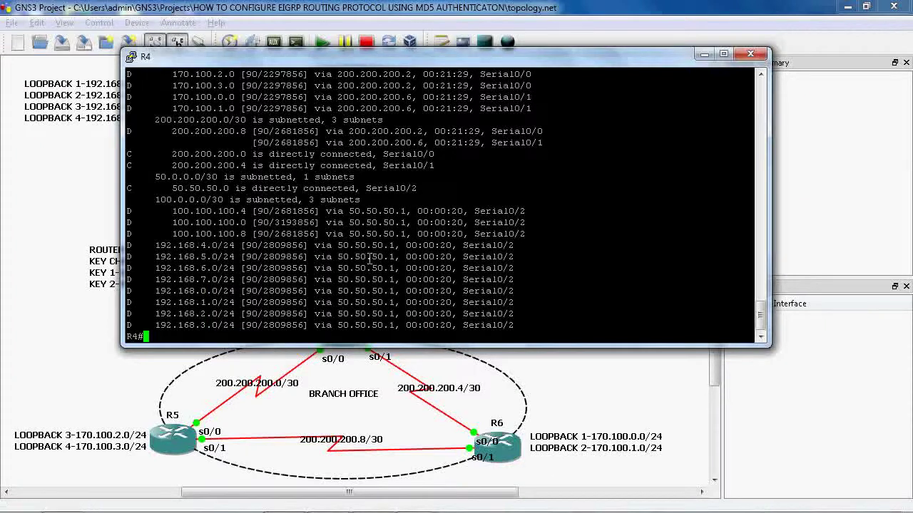
# - Review R4's console history and highlight the routes in the routing table printed before the clock was set
pyautogui.scroll(8, 367, 263)
pyautogui.scroll(5, 366, 262)
pyautogui.scroll(-10, 365, 261)
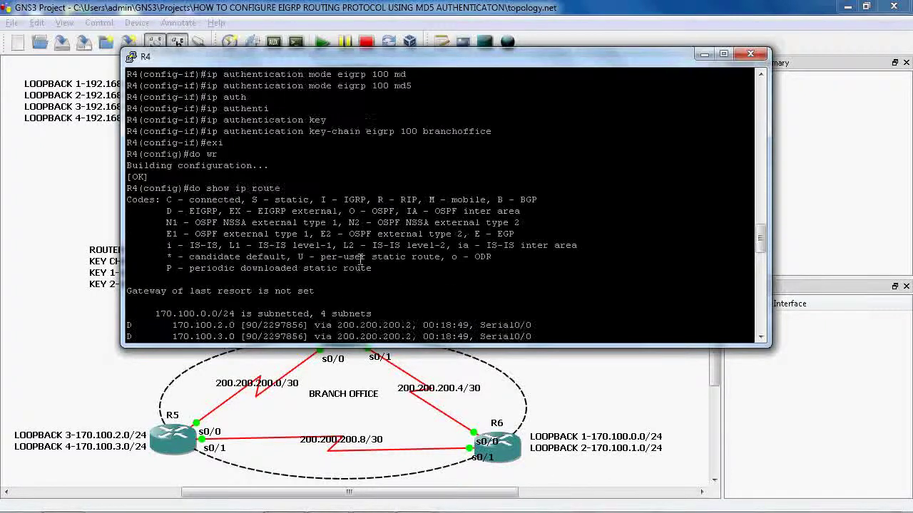
pyautogui.scroll(3, 281, 243)
pyautogui.scroll(-8, 281, 244)
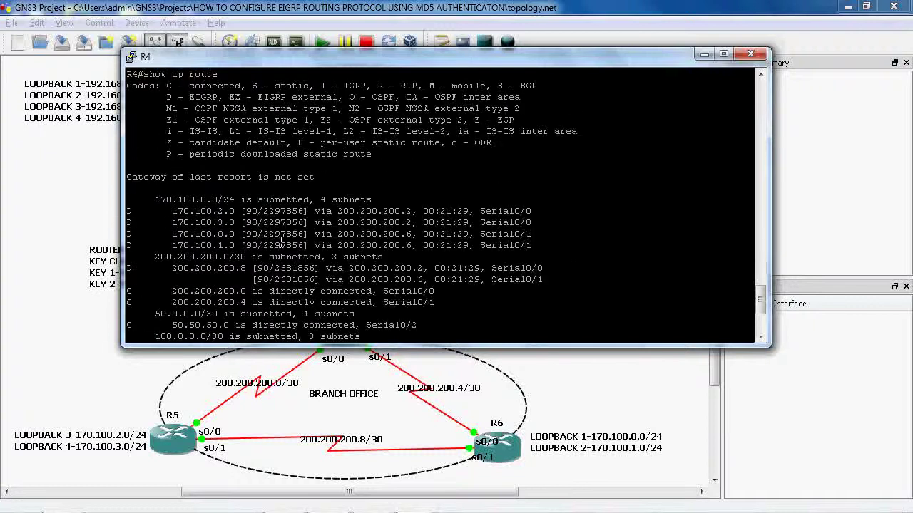
pyautogui.scroll(3, 255, 217)
pyautogui.scroll(8, 255, 217)
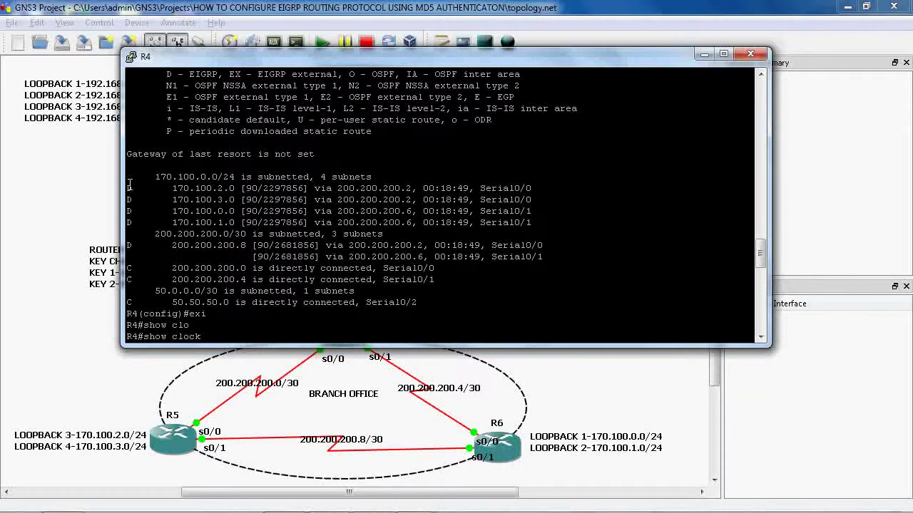
pyautogui.moveTo(132, 184); pyautogui.dragTo(400, 304)
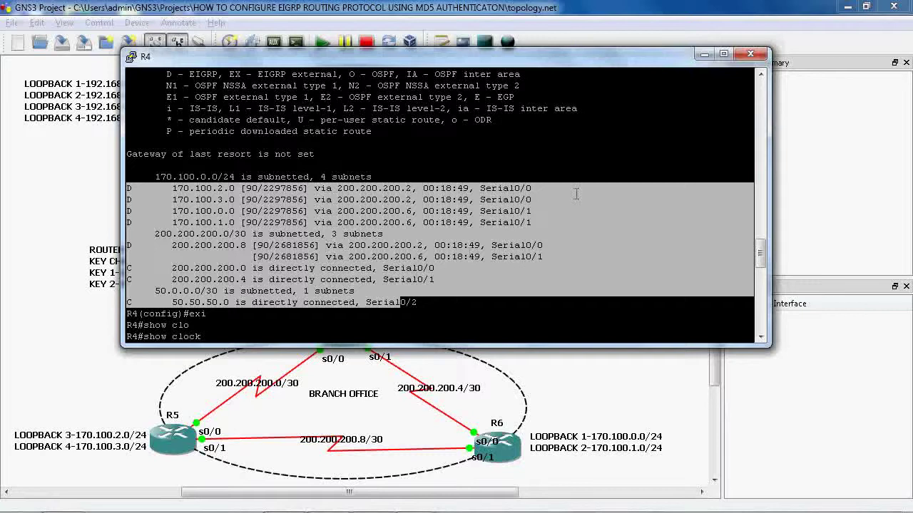
pyautogui.click(573, 166)
# - Examine R4's newly set clock output and compare the latest routing table with the earlier one, and return to the topology
pyautogui.scroll(-15, 419, 208)
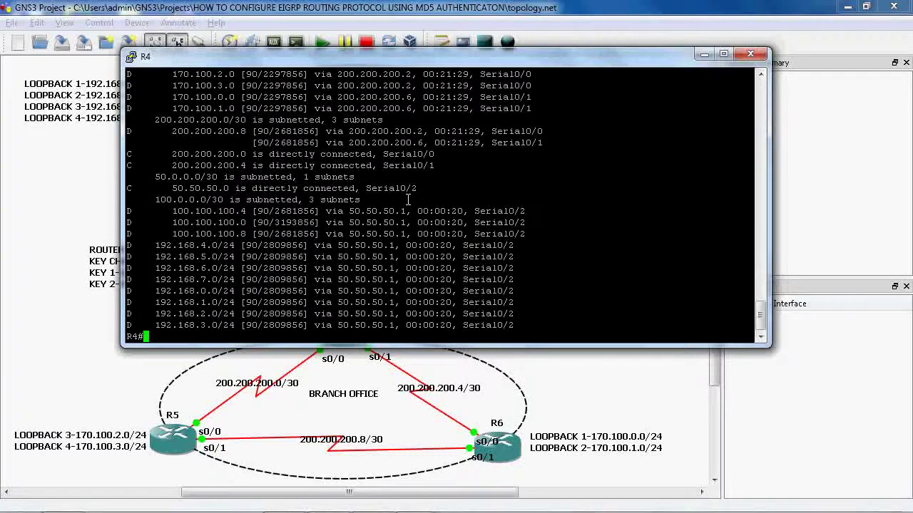
pyautogui.scroll(10, 410, 203)
pyautogui.scroll(-5, 407, 203)
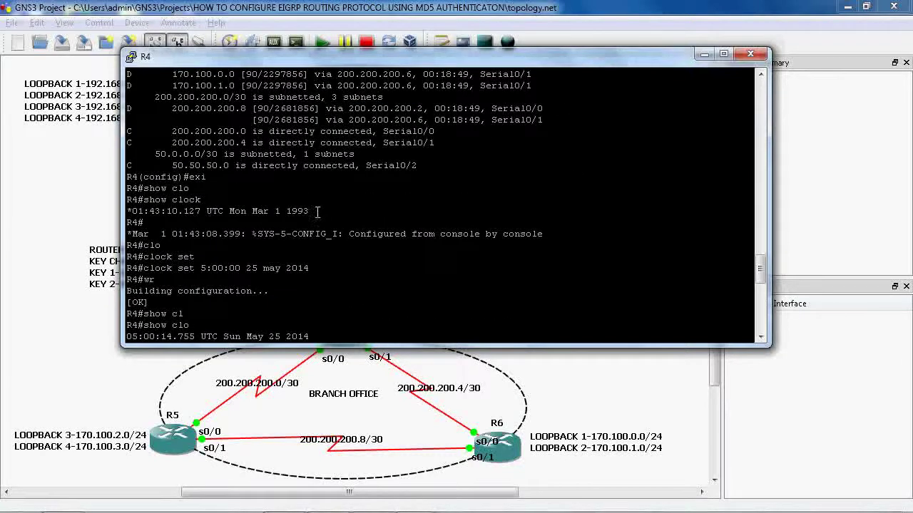
pyautogui.scroll(-4, 318, 214)
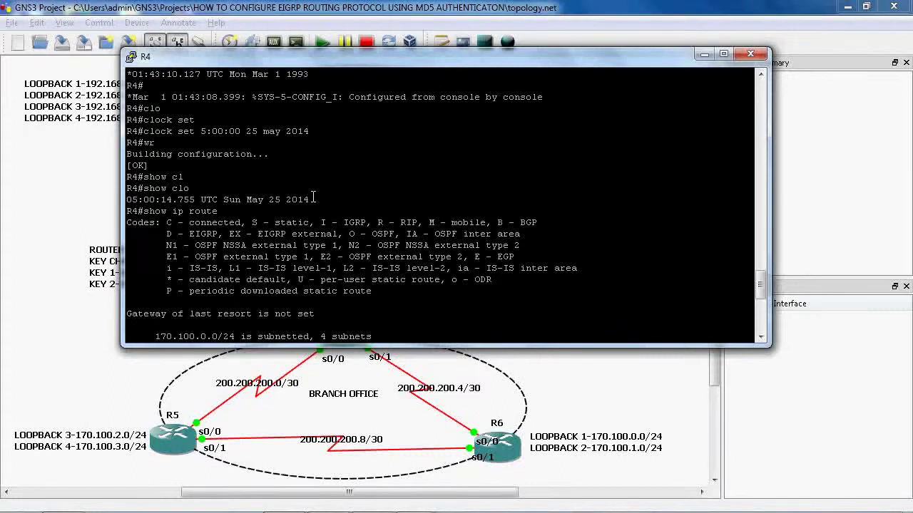
pyautogui.moveTo(312, 200); pyautogui.dragTo(127, 201)
pyautogui.scroll(-8, 335, 197)
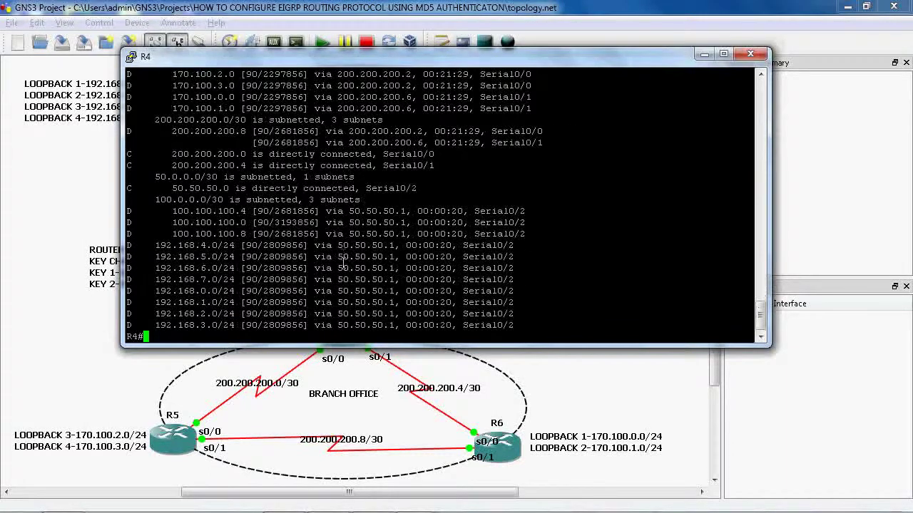
pyautogui.scroll(4, 343, 253)
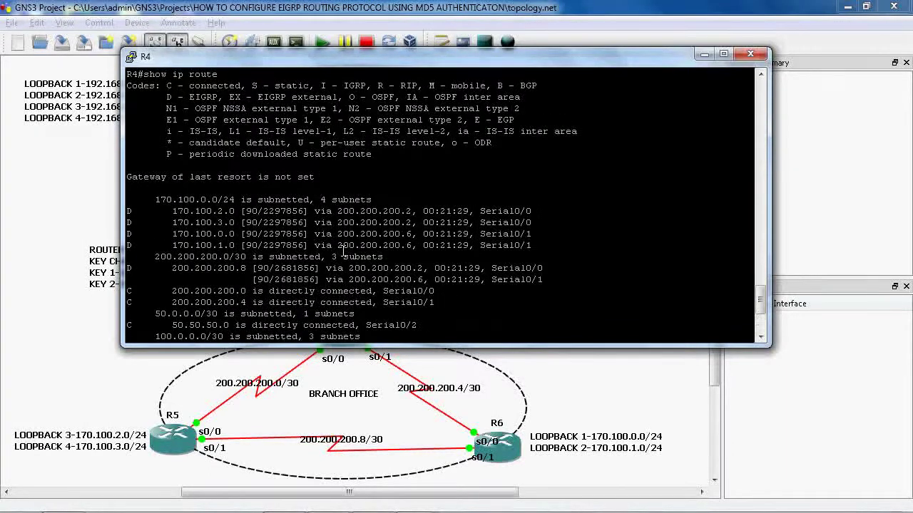
pyautogui.click(78, 283)
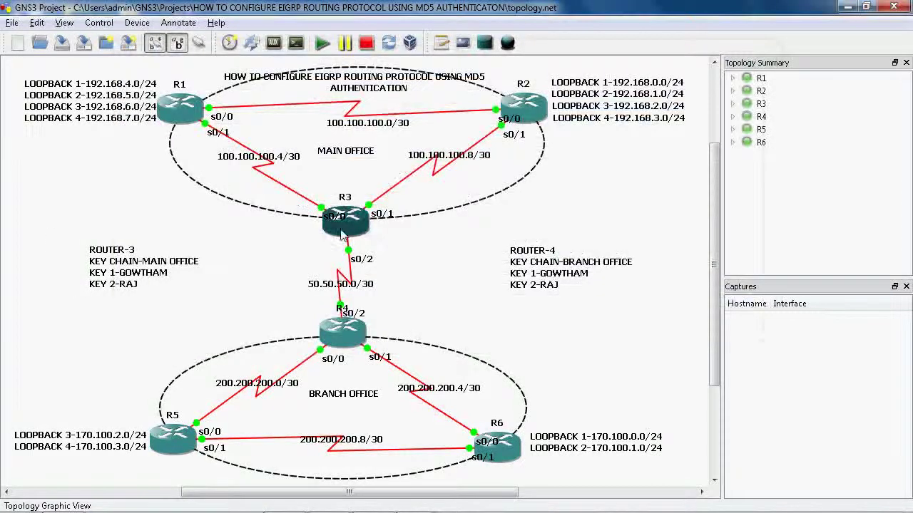